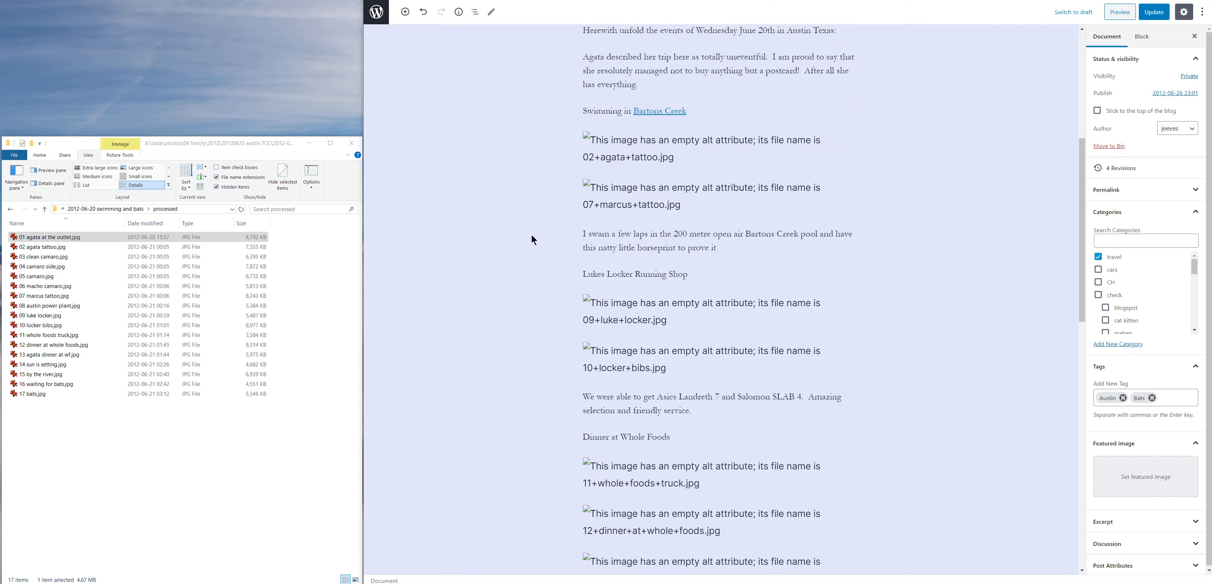
Step: Replace the broken placeholders for photos 02, 09 and 10 with the matching JPG files from the processed folder
drag(44, 249, 634, 146)
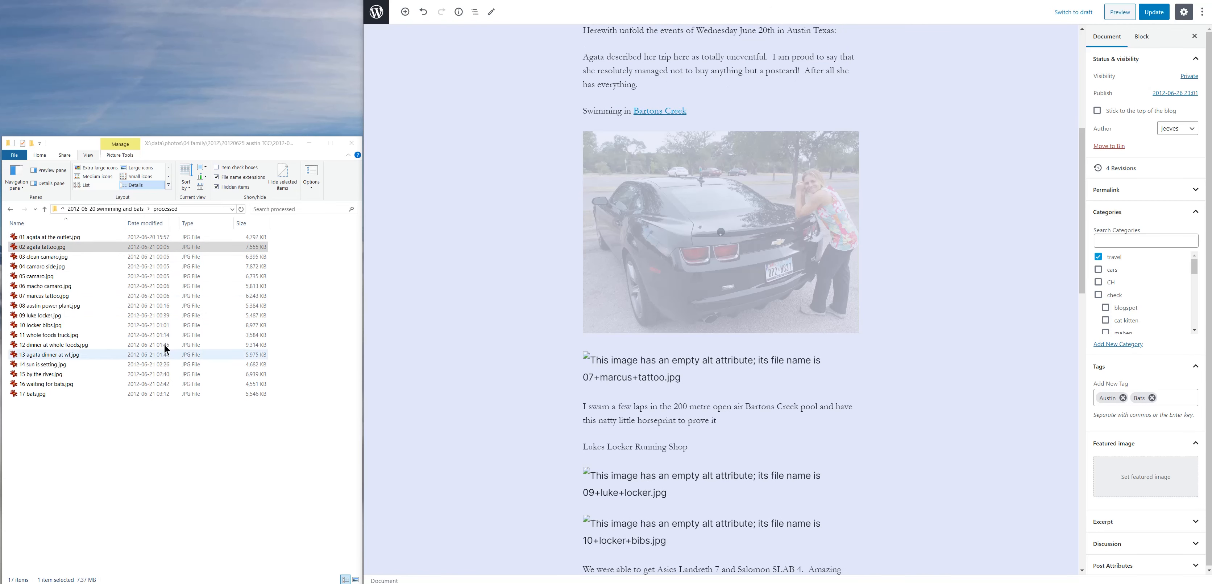
scroll(720, 301, down, 6)
drag(29, 317, 622, 218)
scroll(491, 345, down, 5)
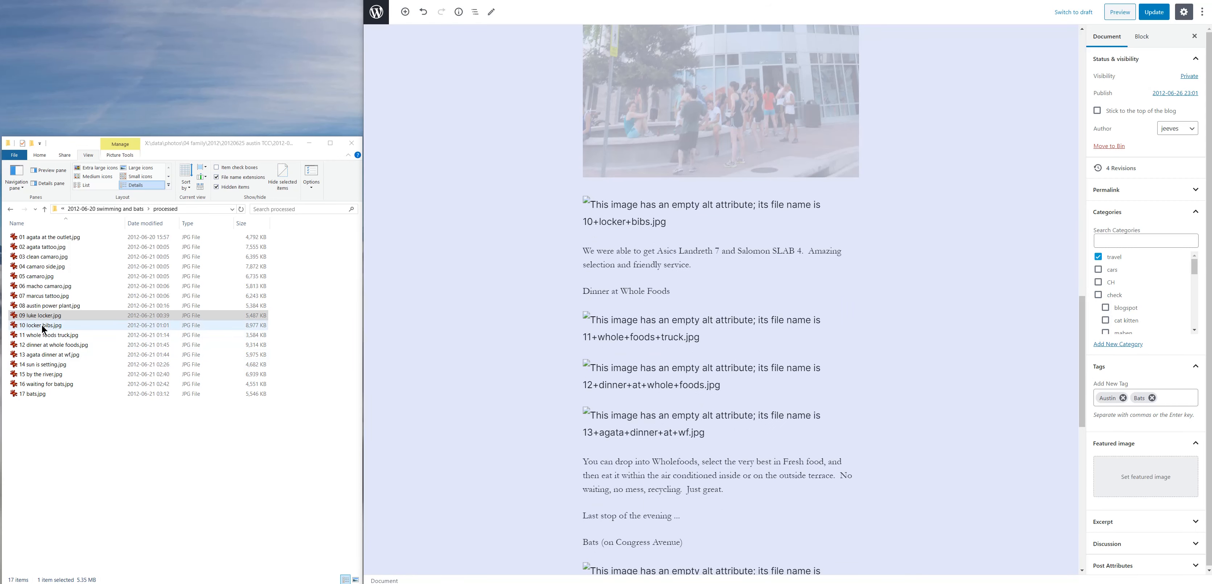
click(36, 326)
drag(36, 326, 659, 213)
Step: Convert the "Dinner at Whole Foods" paragraph into a heading block
click(635, 268)
click(586, 246)
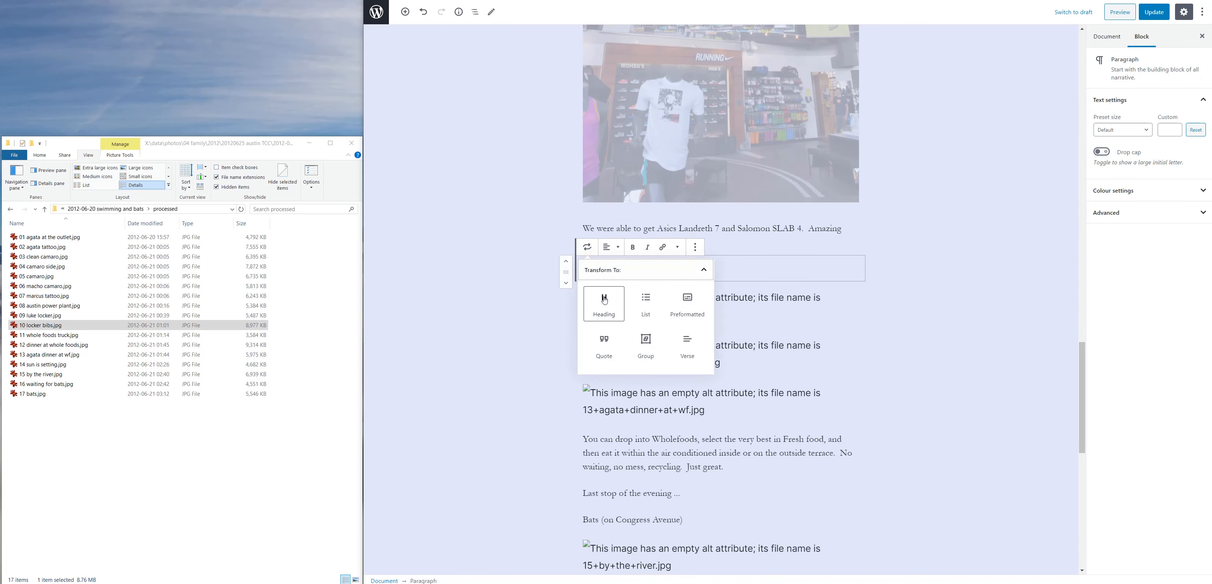
click(604, 301)
Step: Fill the three broken image blocks under Dinner at Whole Foods with photos 11, 12 and 13 from the processed folder
drag(36, 335, 659, 301)
scroll(659, 302, down, 5)
drag(36, 344, 658, 278)
scroll(659, 278, down, 5)
click(36, 352)
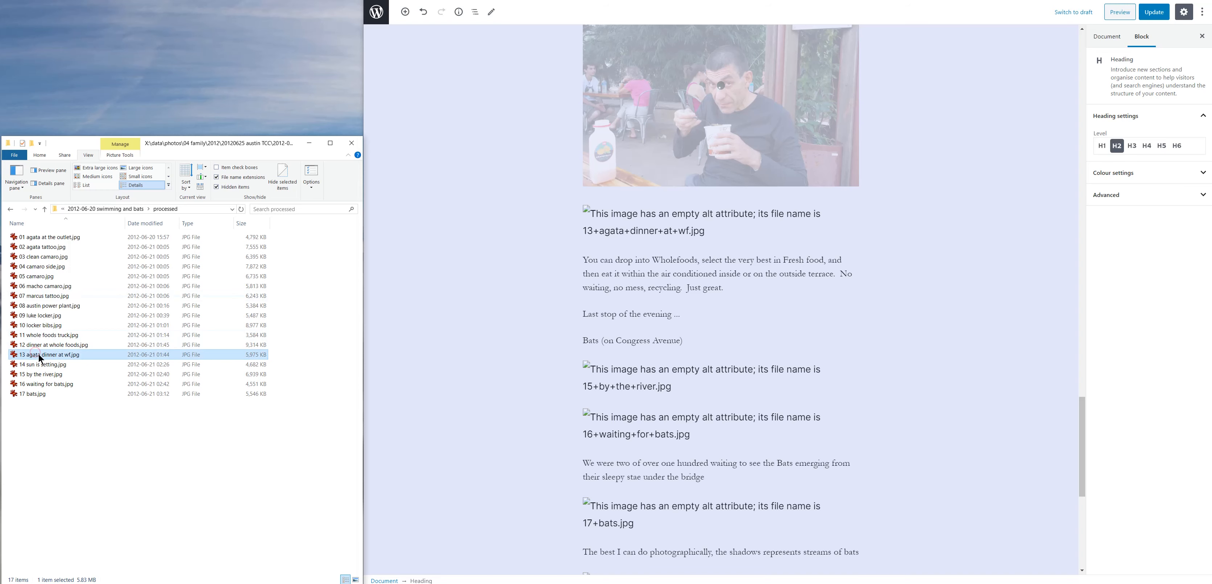
drag(40, 355, 655, 224)
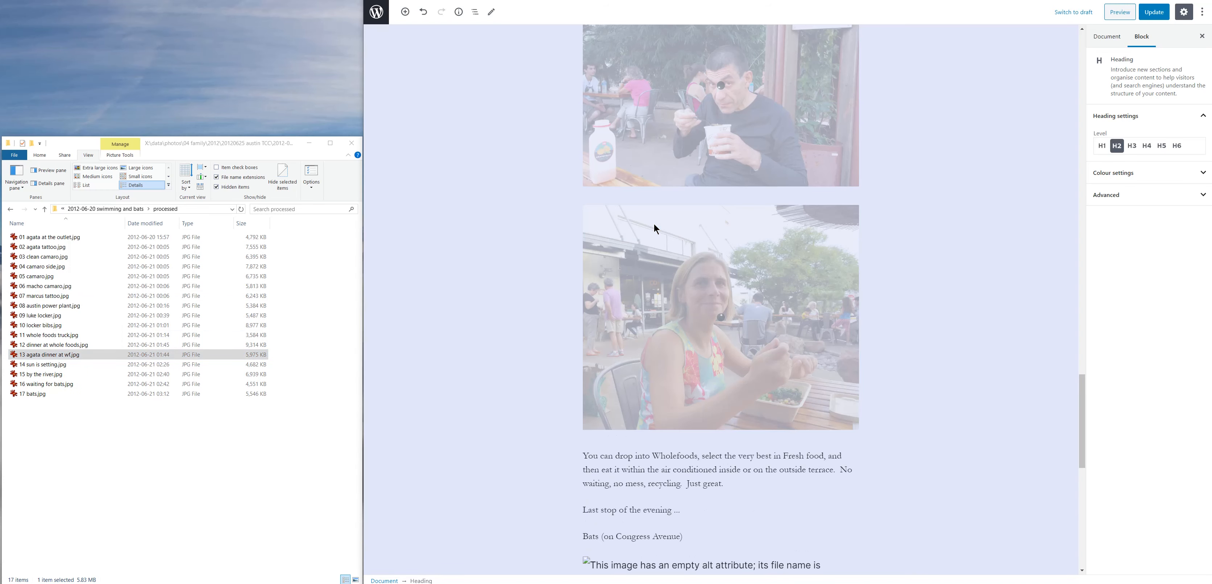
Step: Convert the "Bats (on Congress Avenue)" and "Links" paragraphs into heading blocks
scroll(517, 330, down, 3)
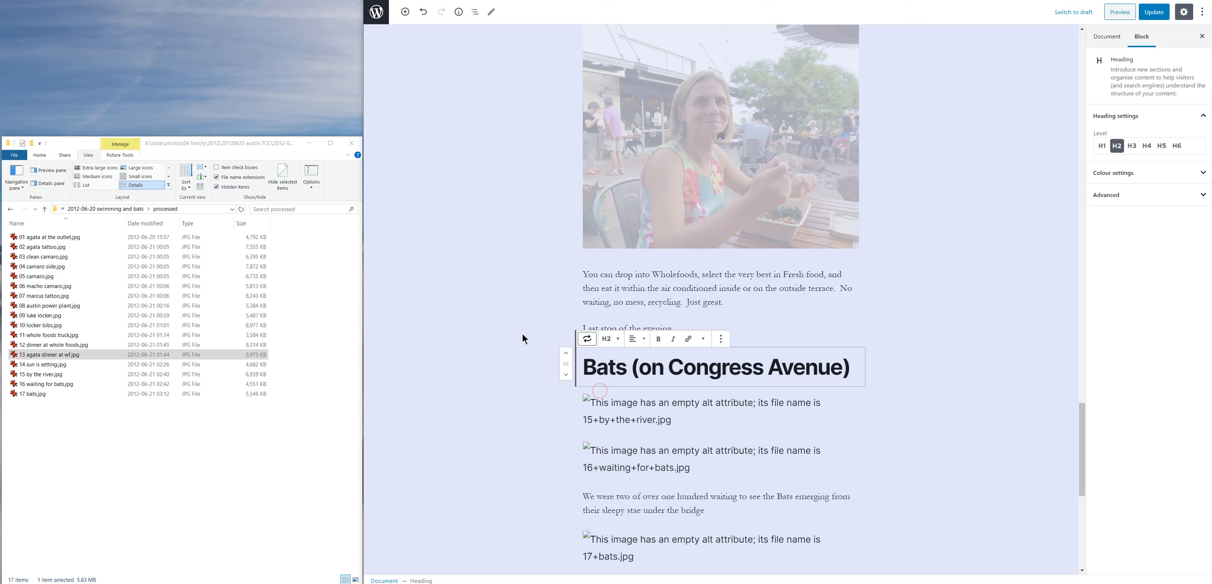
click(495, 336)
scroll(501, 338, down, 3)
scroll(506, 345, down, 2)
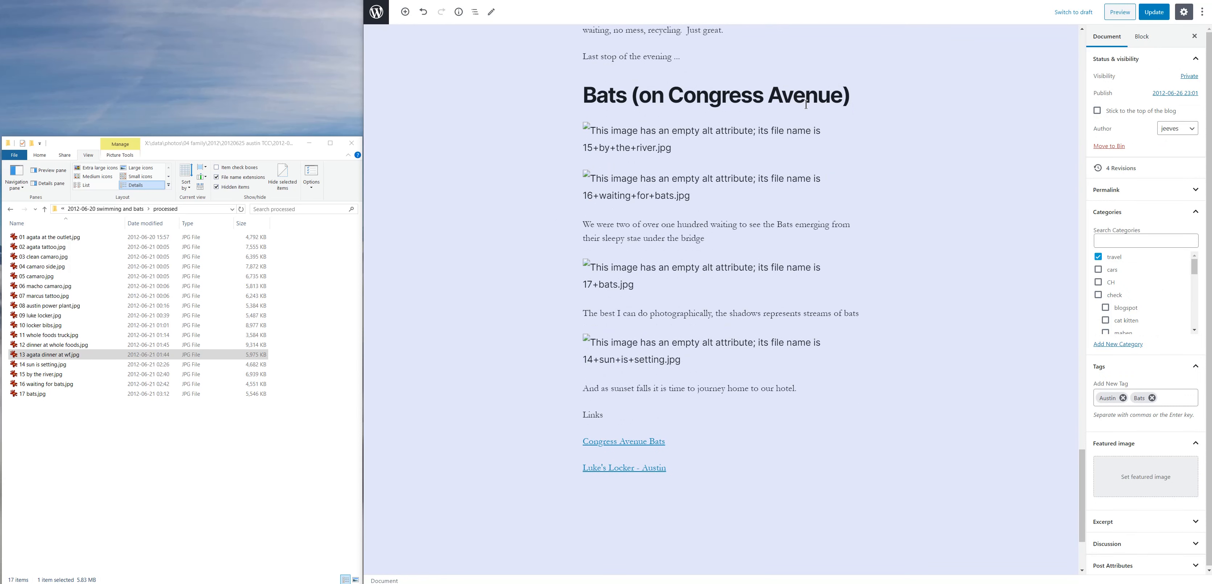
mouse_move(595, 403)
click(595, 415)
click(588, 396)
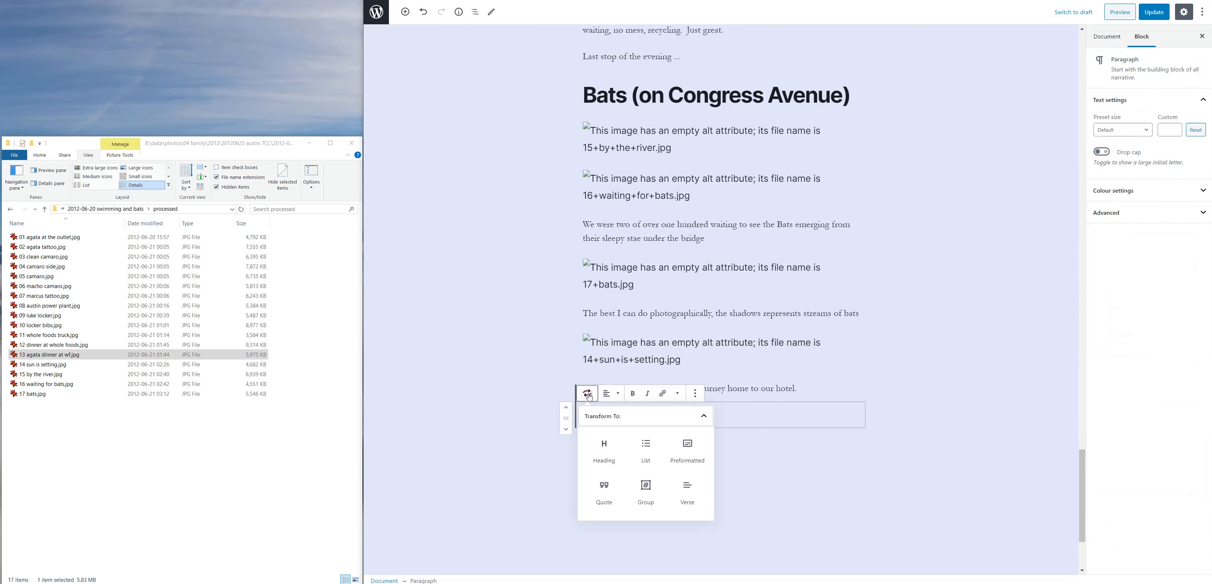
click(601, 442)
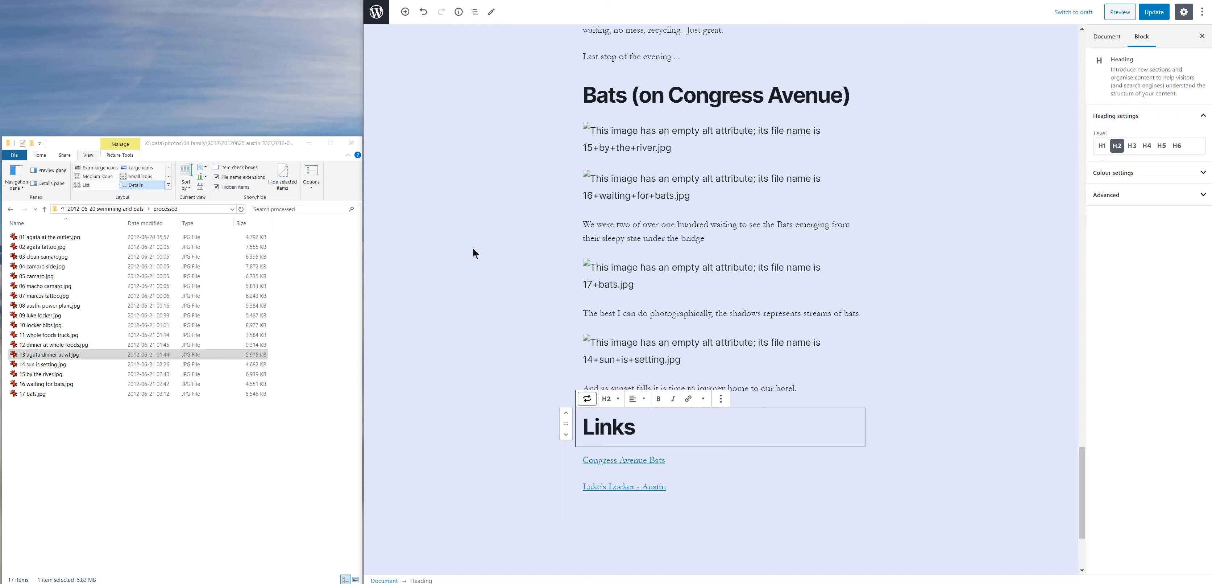
Step: Fill the broken image blocks in the Bats section with 15 by the river, 16 waiting for bats, 17 bats and 14 sun is setting
drag(49, 373, 627, 152)
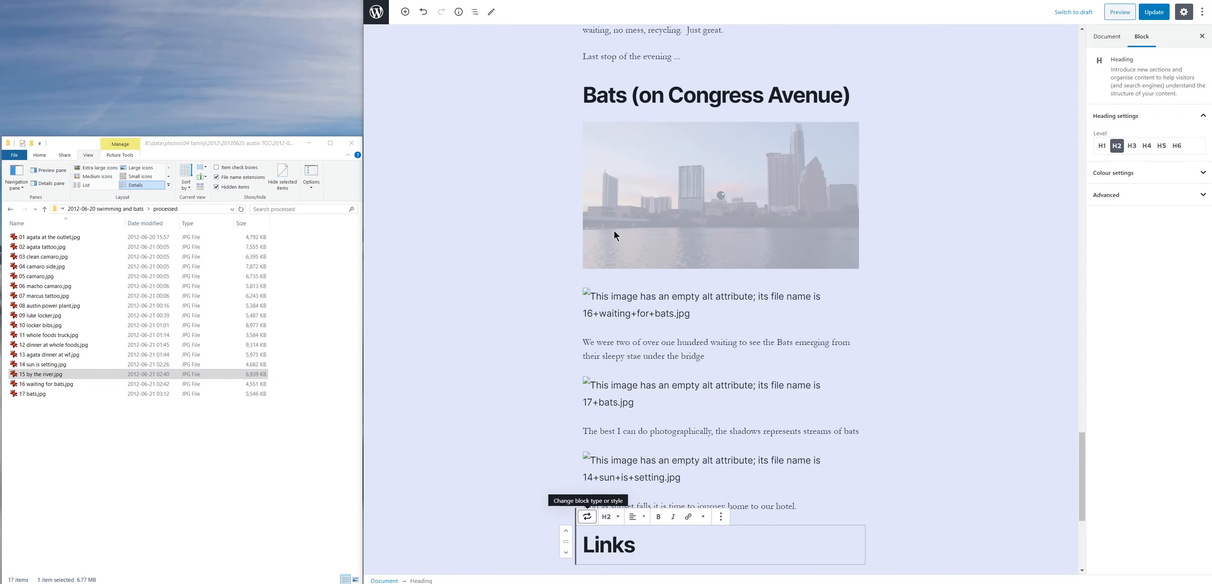
scroll(401, 280, down, 3)
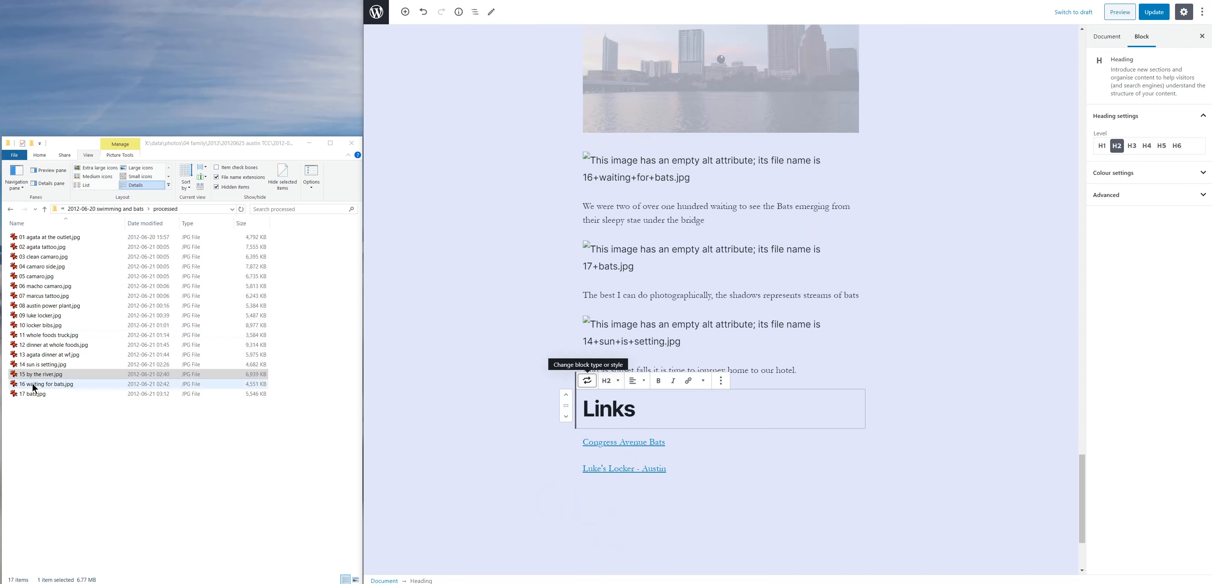
drag(32, 384, 610, 175)
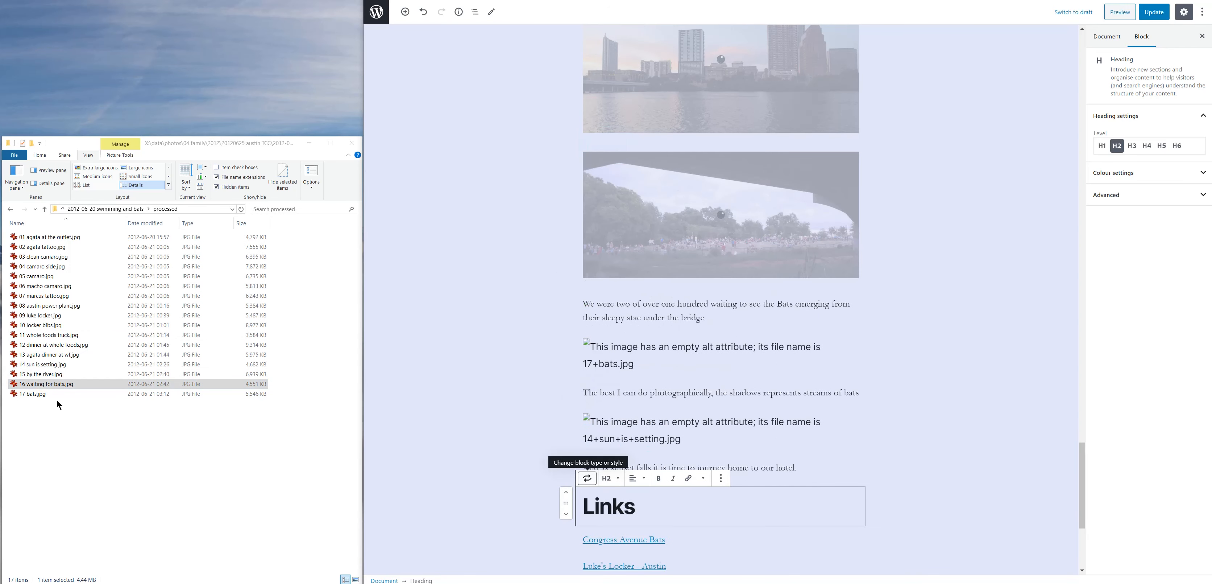
drag(33, 393, 610, 354)
drag(43, 365, 610, 429)
Step: Update the "Swim, Run and Bats" post and look through its preview
scroll(721, 282, up, 20)
click(1154, 12)
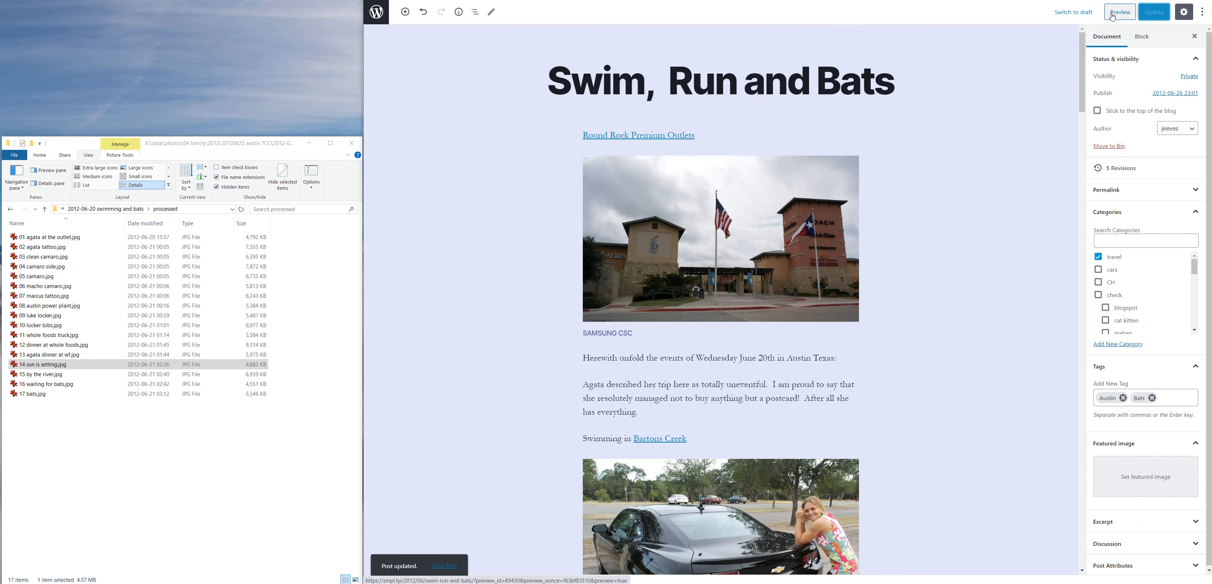
click(1113, 16)
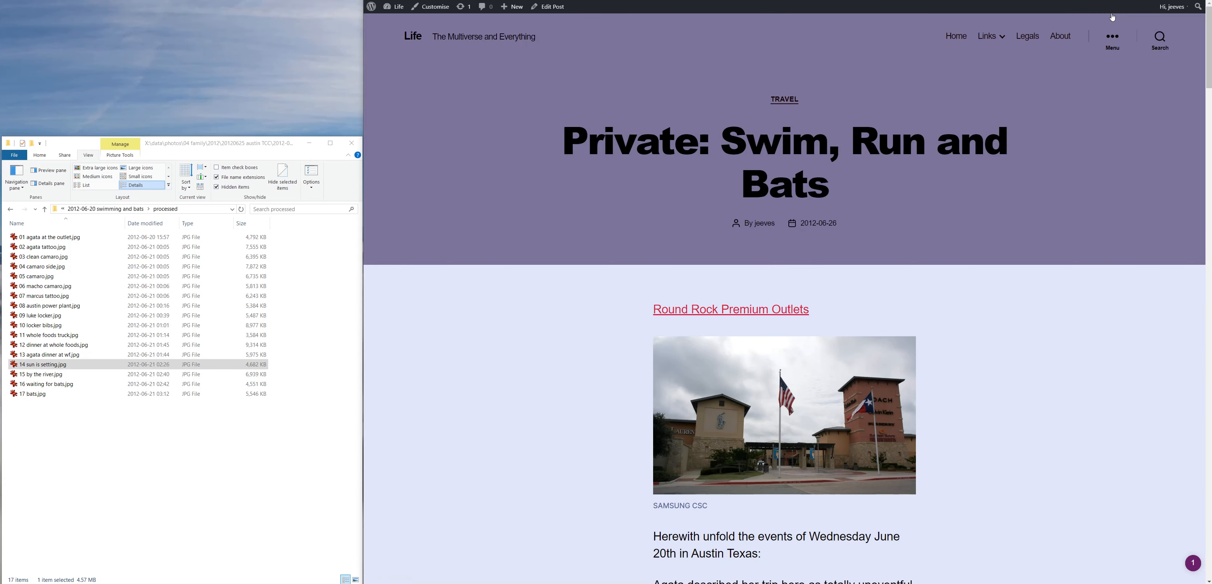
scroll(961, 298, down, 7)
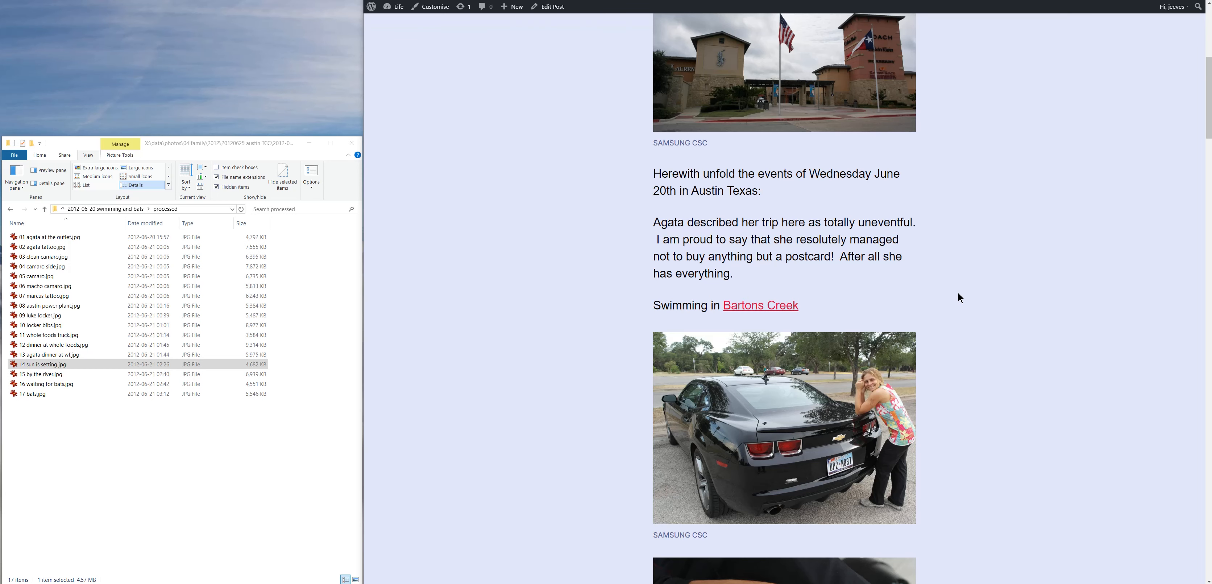
scroll(959, 296, up, 5)
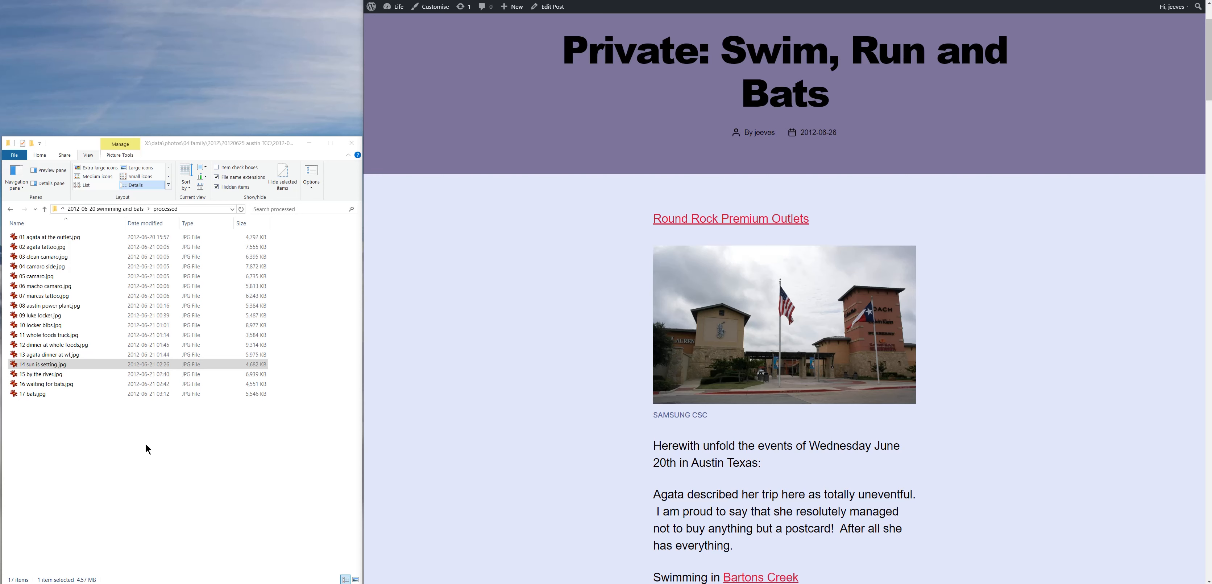